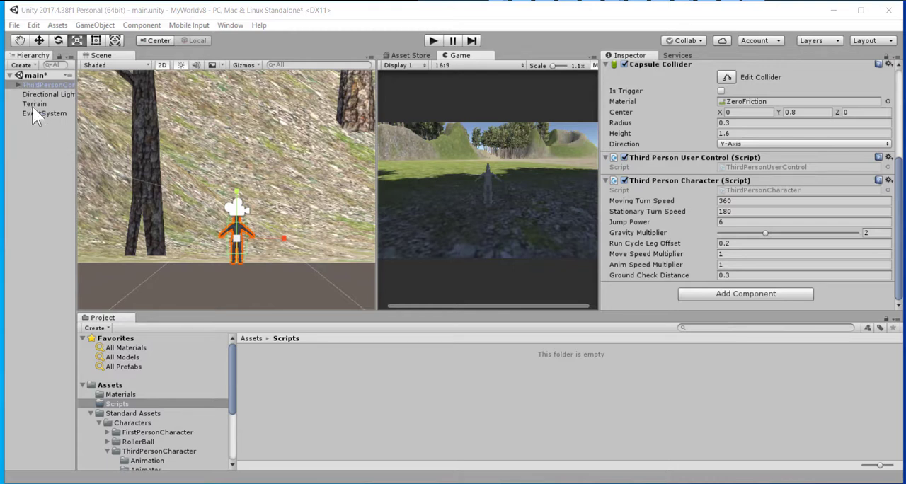
Add a UI Text object to the scene together with its canvas.
{"action": "right_click", "coordinate": [39, 134]}
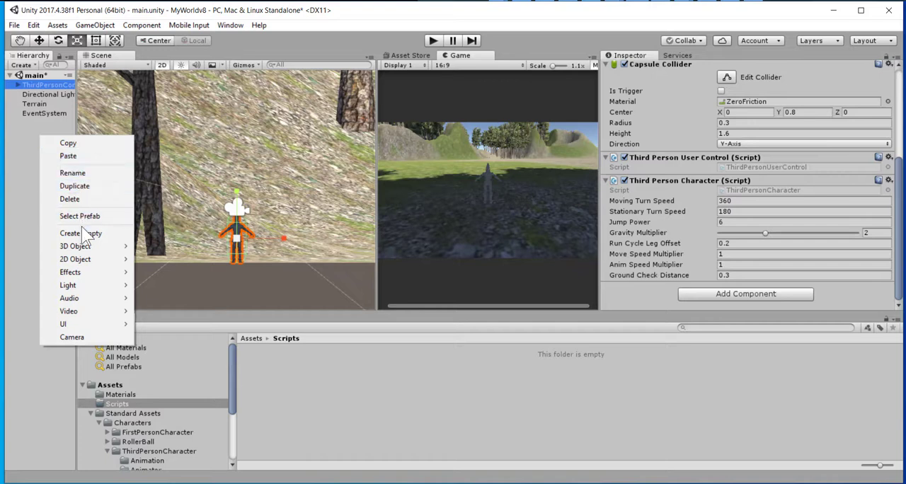
{"action": "mouse_move", "coordinate": [83, 330]}
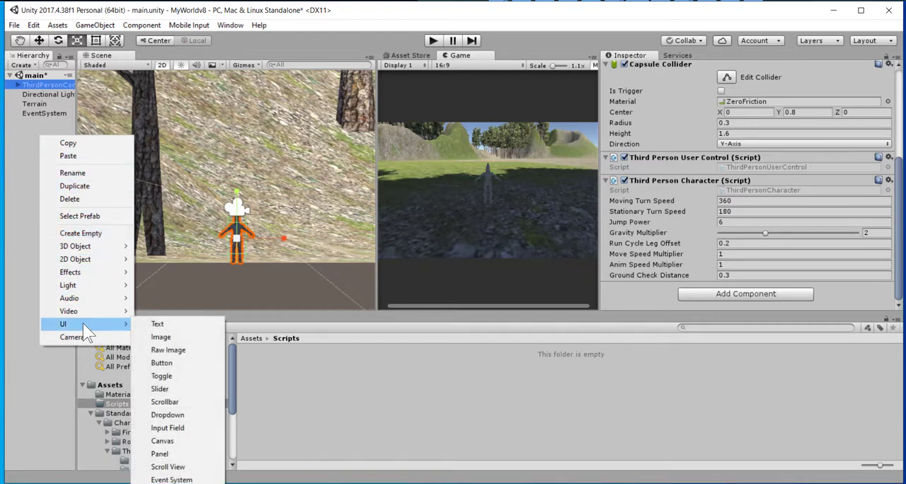
{"action": "left_click", "coordinate": [168, 327]}
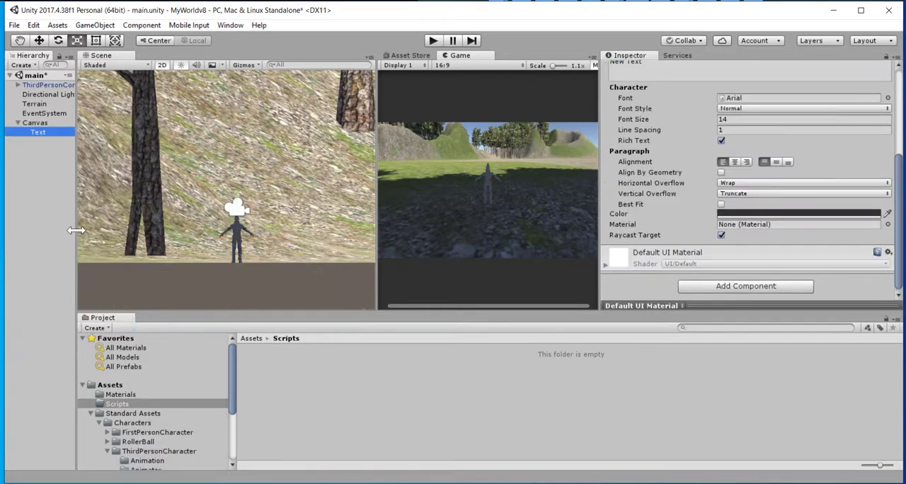
Set the Canvas Scaler's UI Scale Mode on the Canvas to Scale With Screen Size.
{"action": "left_click", "coordinate": [26, 122]}
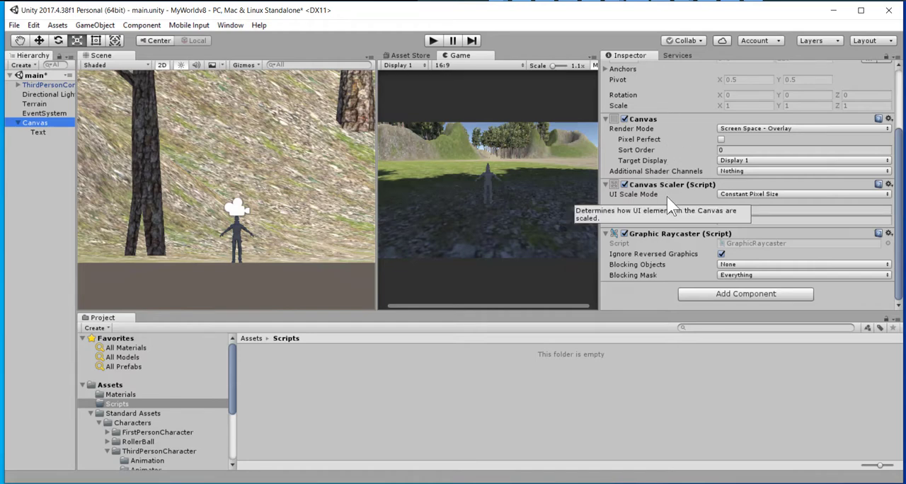
{"action": "scroll", "coordinate": [666, 198], "scroll_direction": "up", "scroll_amount": 3}
{"action": "scroll", "coordinate": [651, 205], "scroll_direction": "down", "scroll_amount": 3}
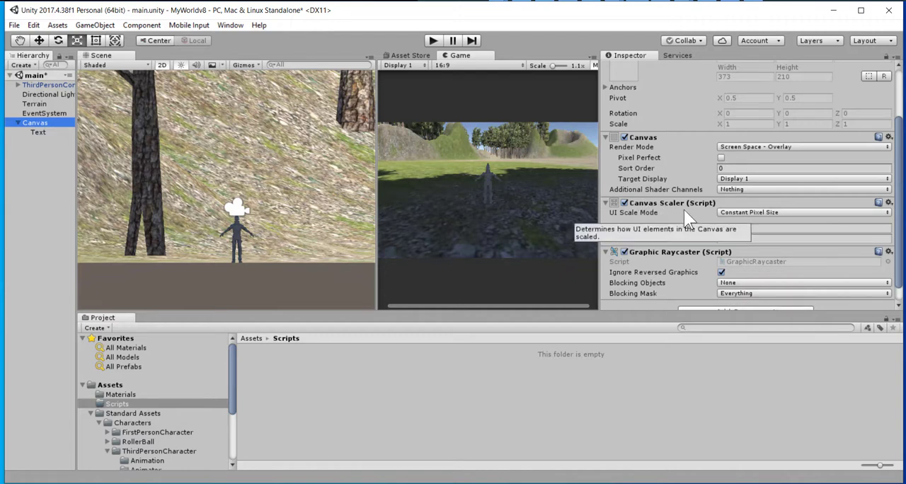
{"action": "left_click", "coordinate": [742, 212]}
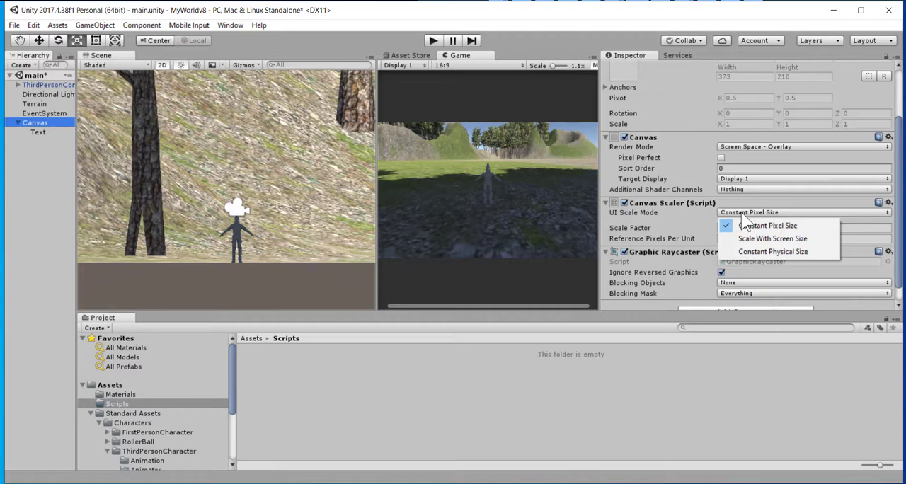
{"action": "left_click", "coordinate": [780, 240]}
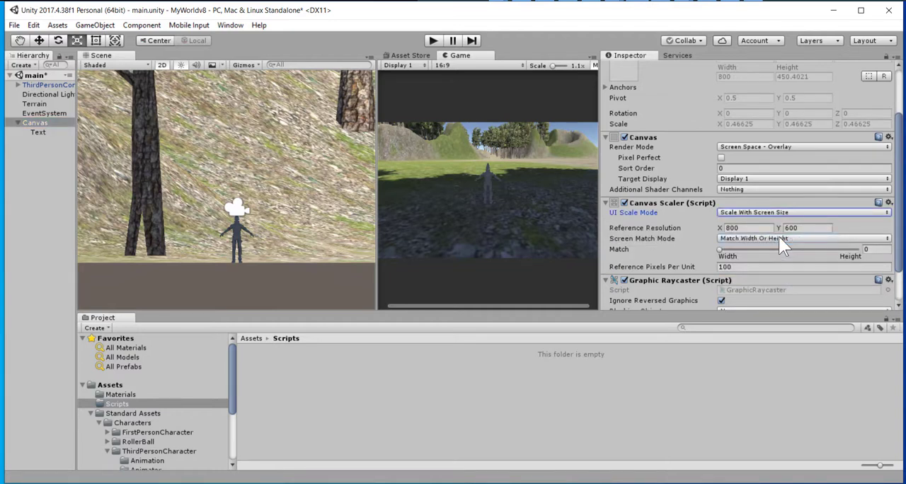
Examine the Game view's aspect ratio choices and the custom resolution settings, keeping 16:9 selected.
{"action": "left_click", "coordinate": [443, 65]}
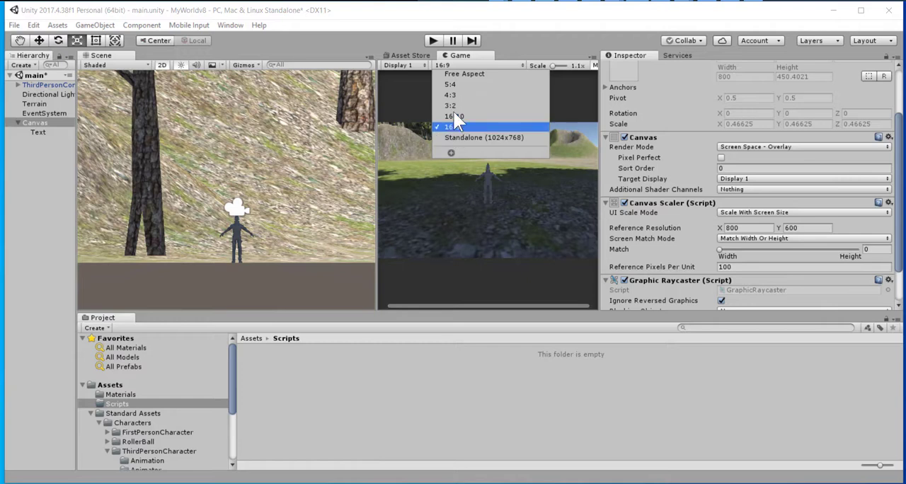
{"action": "left_click", "coordinate": [451, 154]}
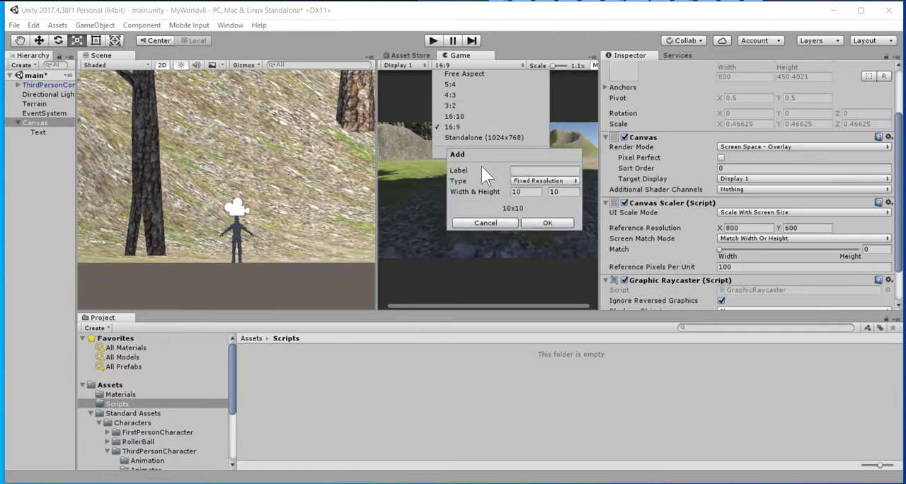
{"action": "left_click", "coordinate": [489, 222]}
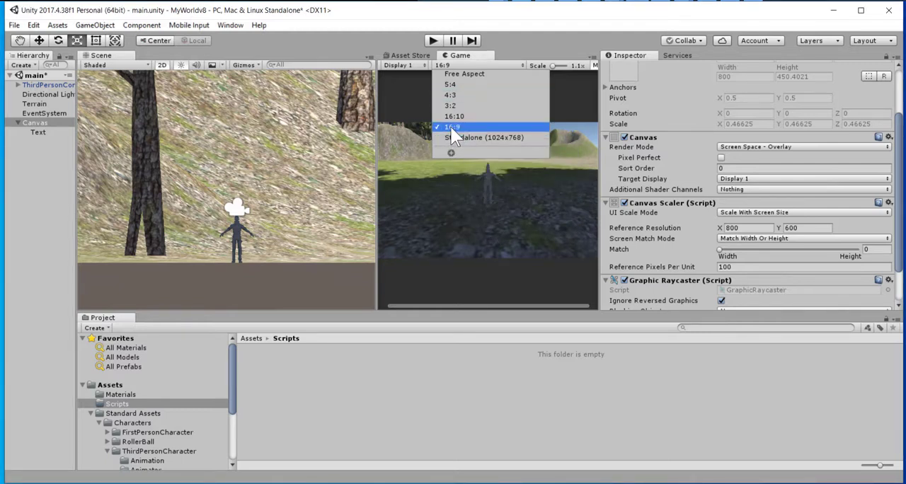
{"action": "left_click", "coordinate": [451, 128]}
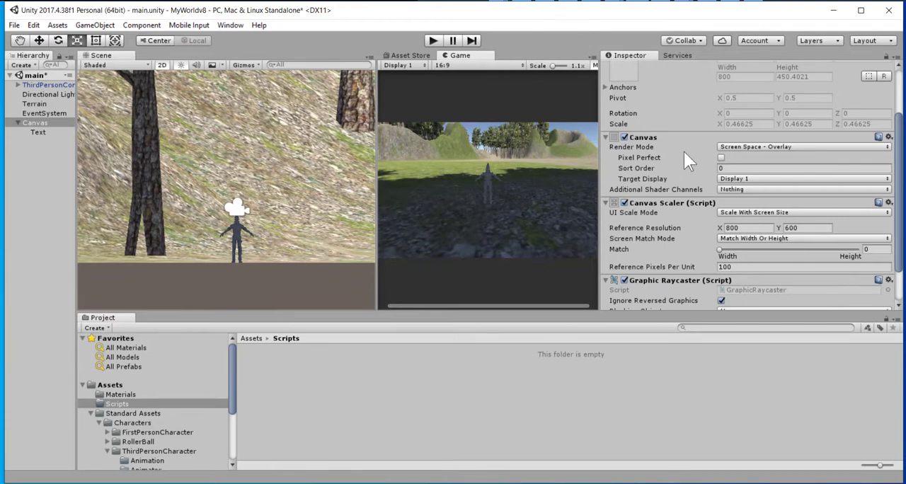
Set the Canvas Scaler's reference resolution to 1600 by 800.
{"action": "double_click", "coordinate": [751, 227]}
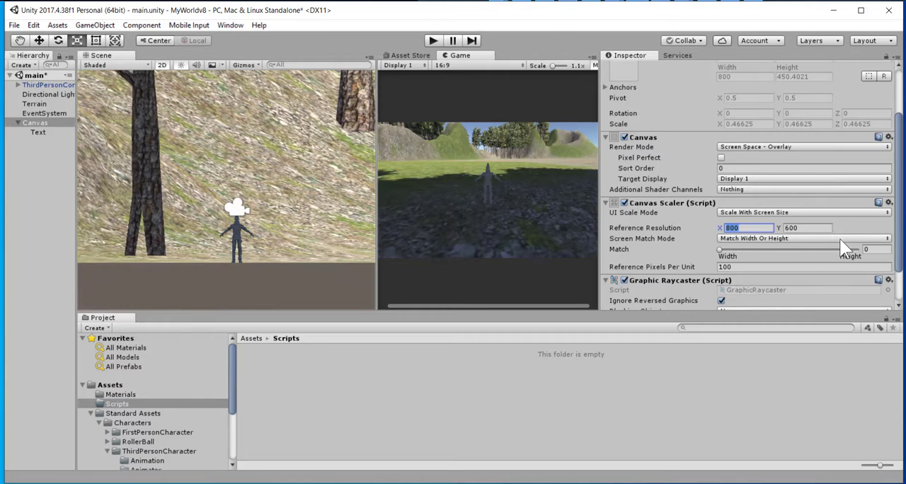
{"action": "type", "text": "1600"}
{"action": "double_click", "coordinate": [803, 233]}
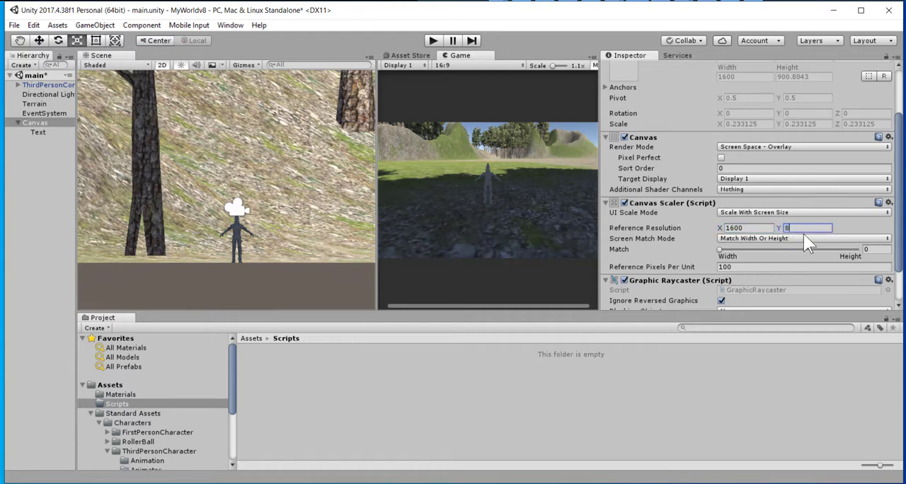
{"action": "left_click", "coordinate": [657, 212]}
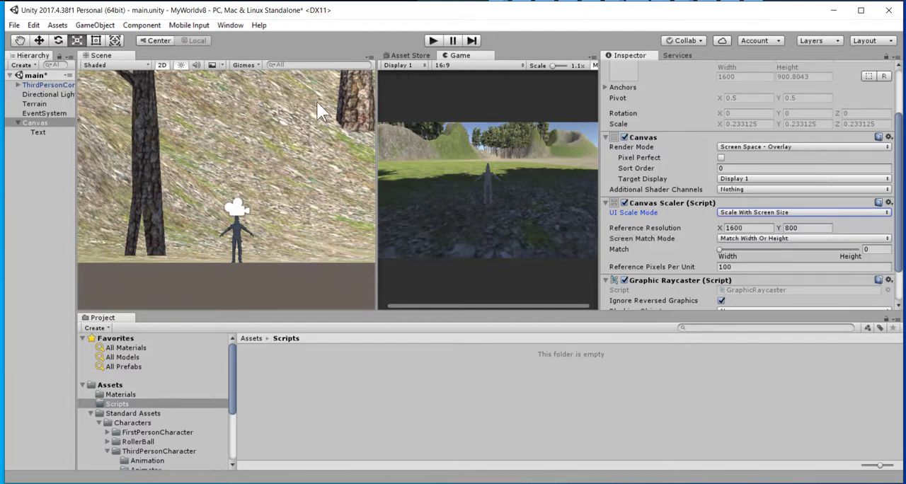
{"action": "left_click", "coordinate": [446, 64]}
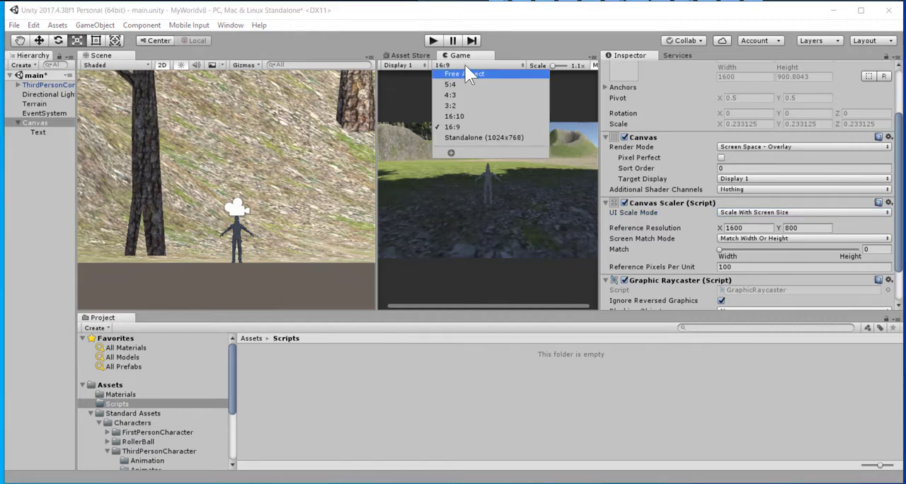
{"action": "left_click", "coordinate": [465, 65]}
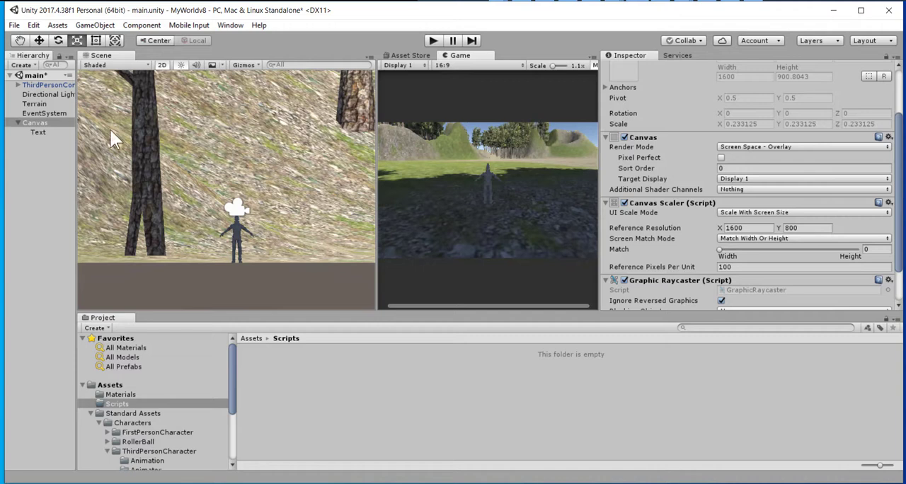
Change the Text object's content to "Score:" and set its font size to 60.
{"action": "left_click", "coordinate": [40, 133]}
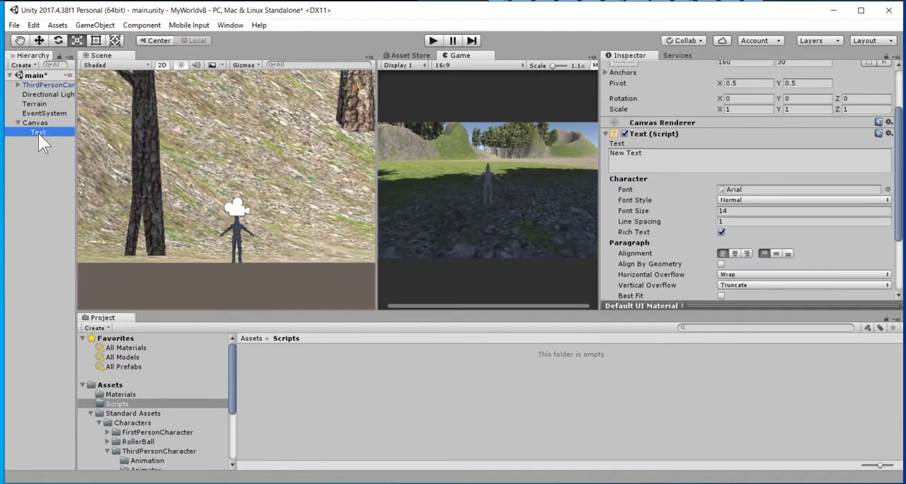
{"action": "left_click", "coordinate": [643, 161]}
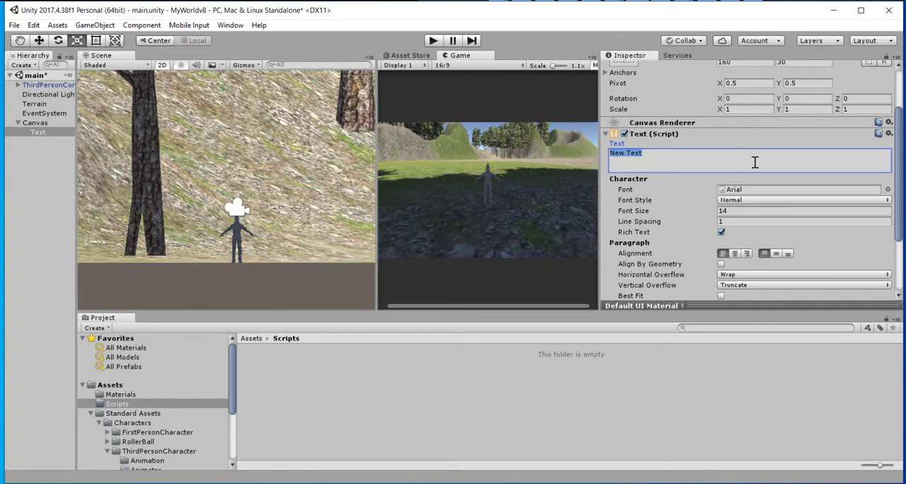
{"action": "type", "text": "Score:"}
{"action": "left_click", "coordinate": [737, 213]}
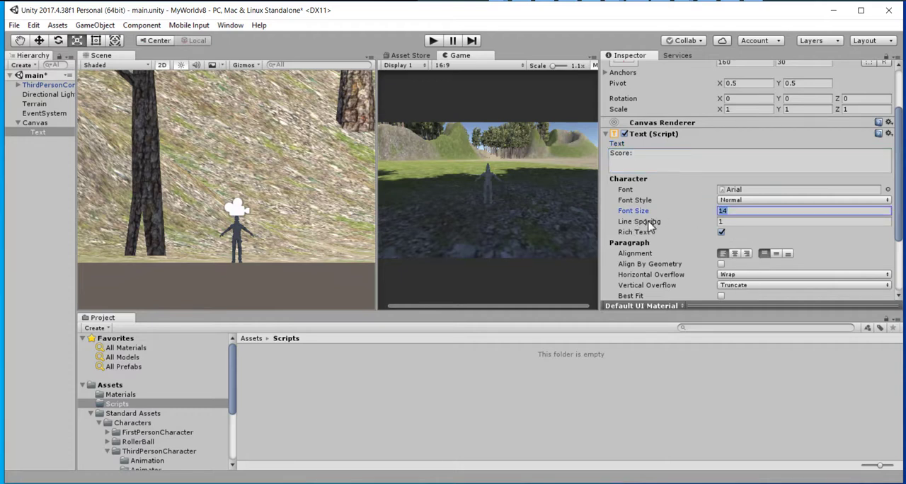
{"action": "type", "text": "60"}
Set the score text's colour to bright red, F60000FF.
{"action": "scroll", "coordinate": [774, 276], "scroll_direction": "down", "scroll_amount": 2}
{"action": "left_click", "coordinate": [766, 271]}
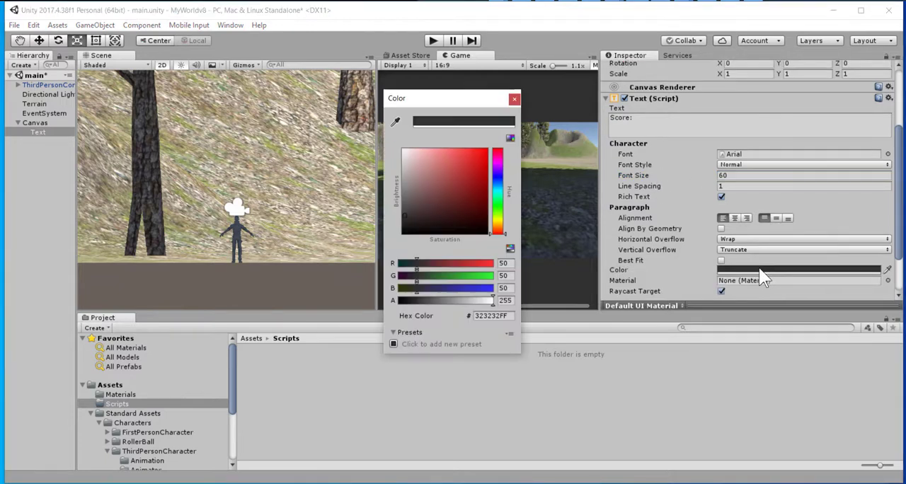
{"action": "left_click_drag", "start_coordinate": [436, 182], "coordinate": [487, 154]}
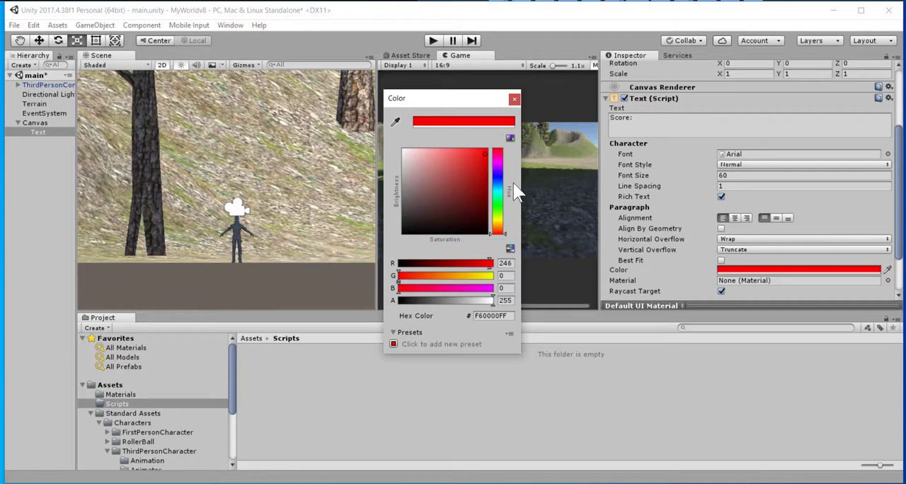
{"action": "left_click", "coordinate": [515, 99]}
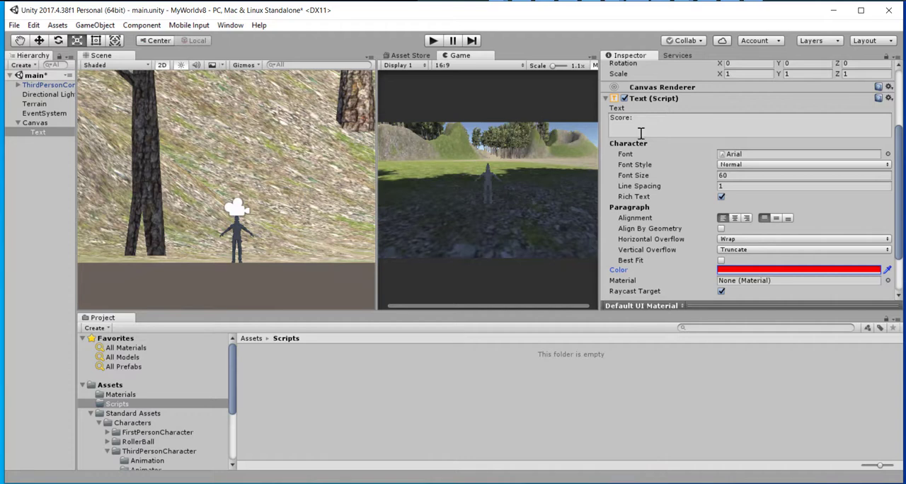
Anchor the Text object to the canvas's top-left corner, setting its pivot and position there as well.
{"action": "scroll", "coordinate": [666, 163], "scroll_direction": "up", "scroll_amount": 5}
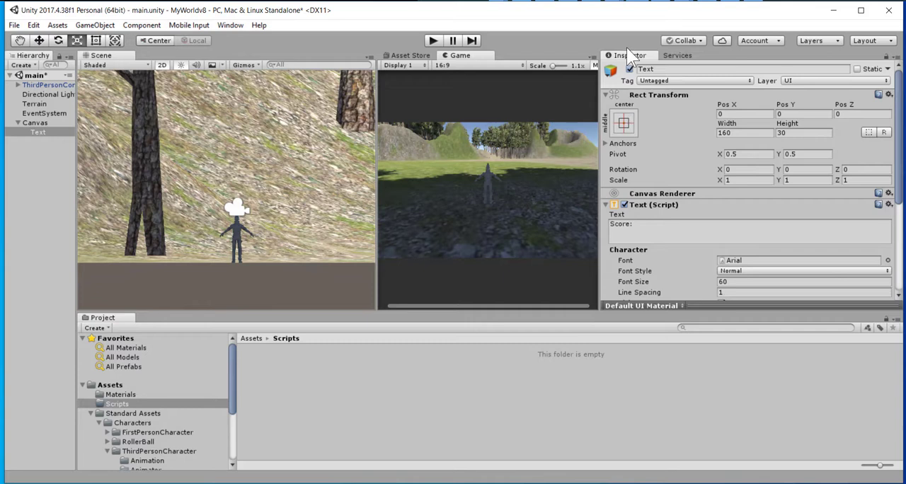
{"action": "left_click", "coordinate": [40, 135]}
{"action": "left_click", "coordinate": [621, 125]}
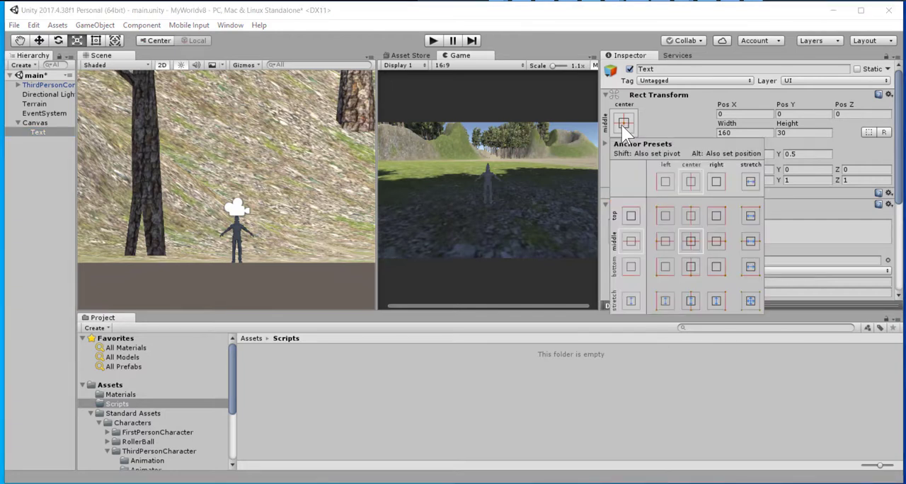
{"action": "key", "text": "shift+alt"}
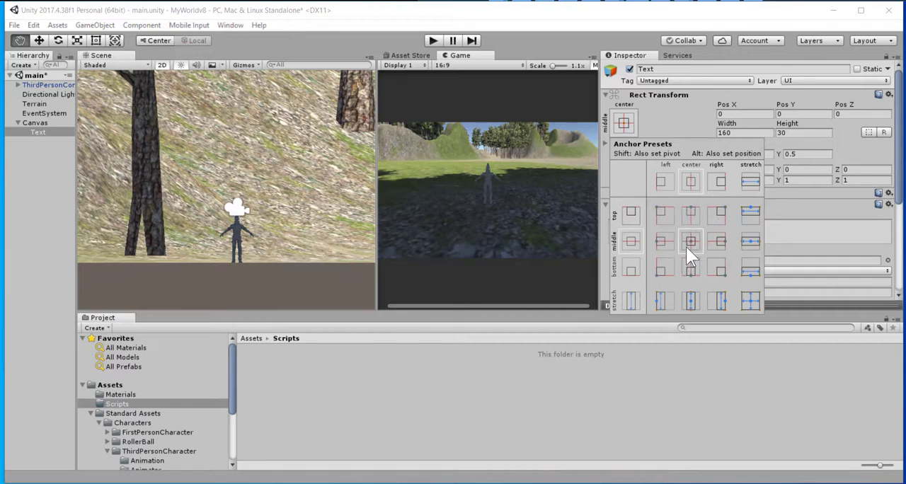
{"action": "left_click", "coordinate": [662, 218], "text": "alt+shift"}
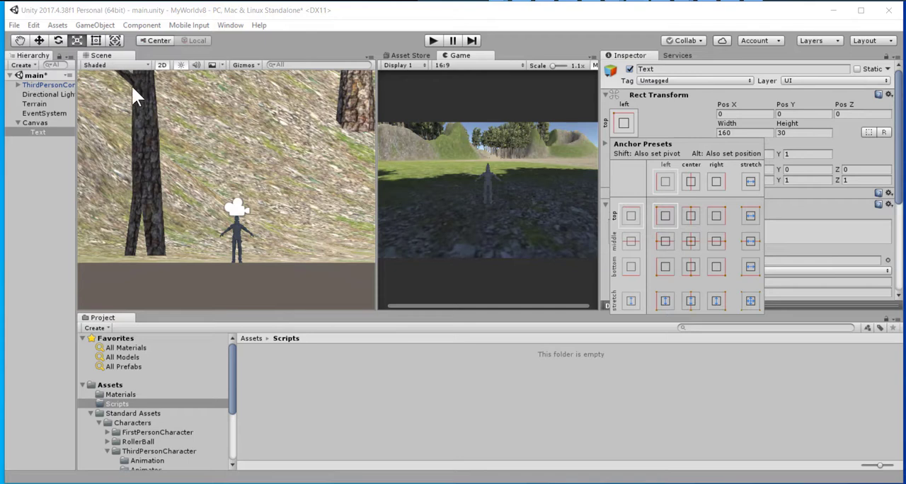
Set the Text object's width to 600 and height to 200.
{"action": "left_click", "coordinate": [734, 132]}
{"action": "scroll", "coordinate": [743, 270], "scroll_direction": "down", "scroll_amount": 2}
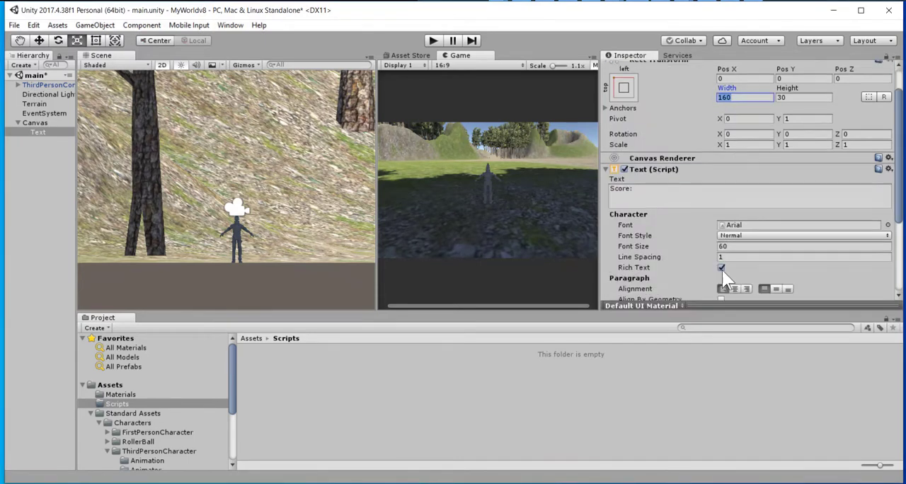
{"action": "scroll", "coordinate": [729, 127], "scroll_direction": "up", "scroll_amount": 2}
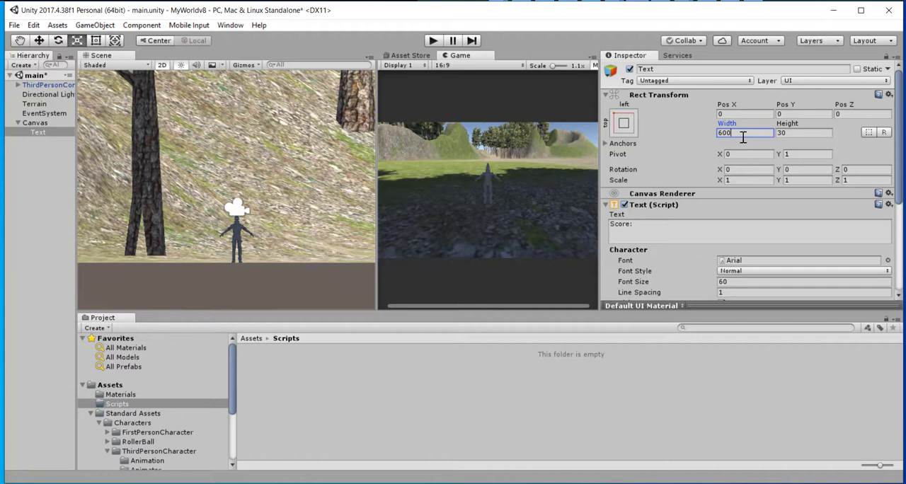
{"action": "key", "text": "Tab"}
{"action": "type", "text": "20"}
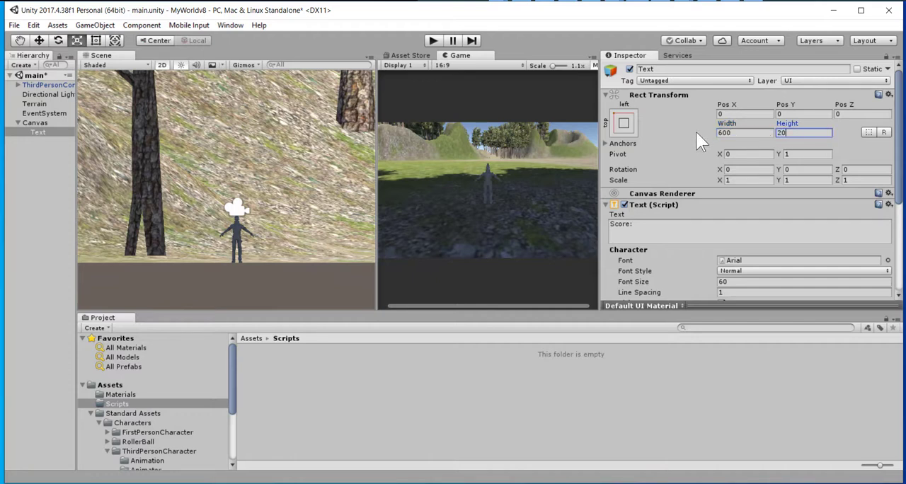
{"action": "type", "text": "0"}
{"action": "left_click", "coordinate": [232, 97]}
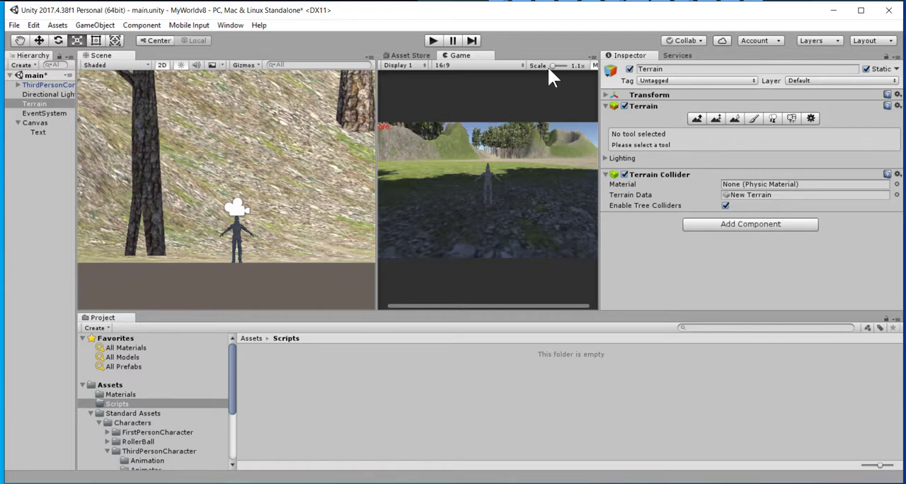
Reduce the Game view scale to 1x, run the game to check the score text, and stop it.
{"action": "left_click_drag", "start_coordinate": [554, 65], "coordinate": [533, 67]}
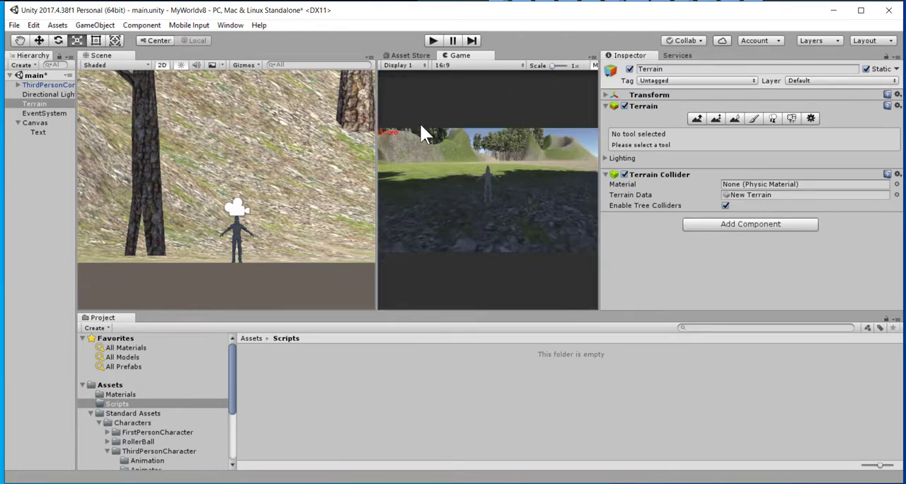
{"action": "left_click", "coordinate": [432, 41]}
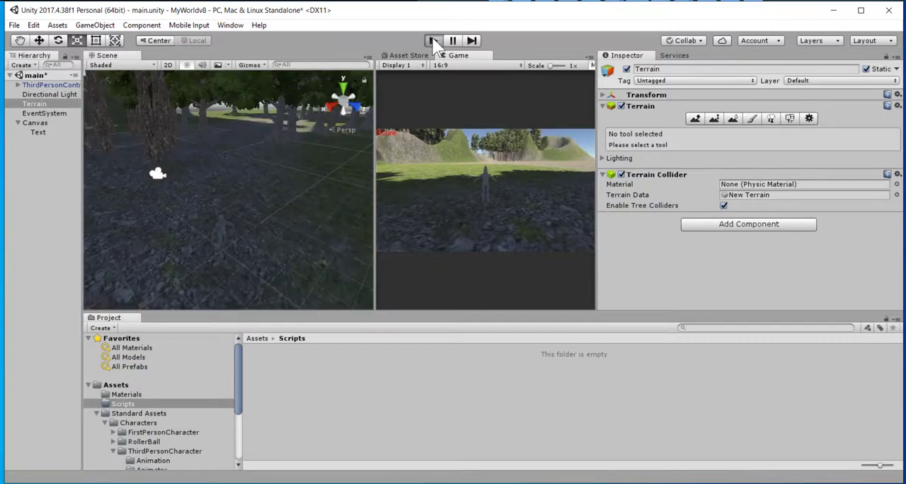
{"action": "left_click", "coordinate": [433, 41]}
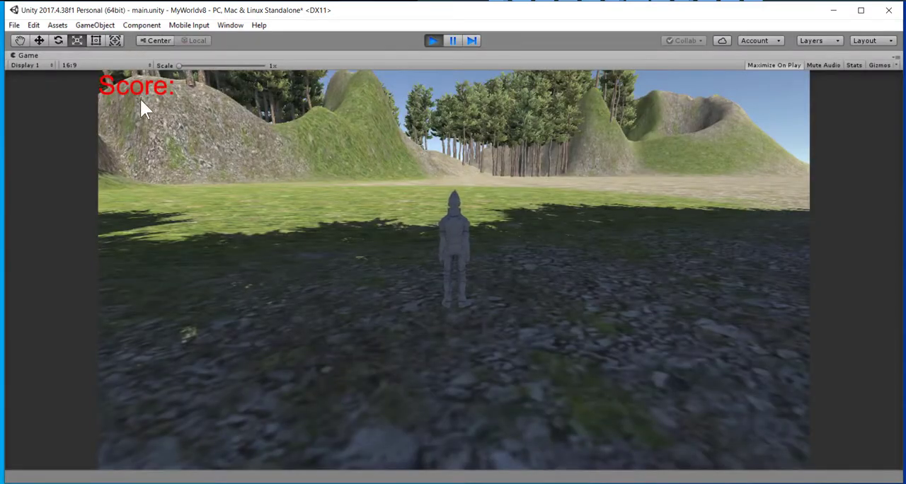
{"action": "left_click", "coordinate": [433, 41]}
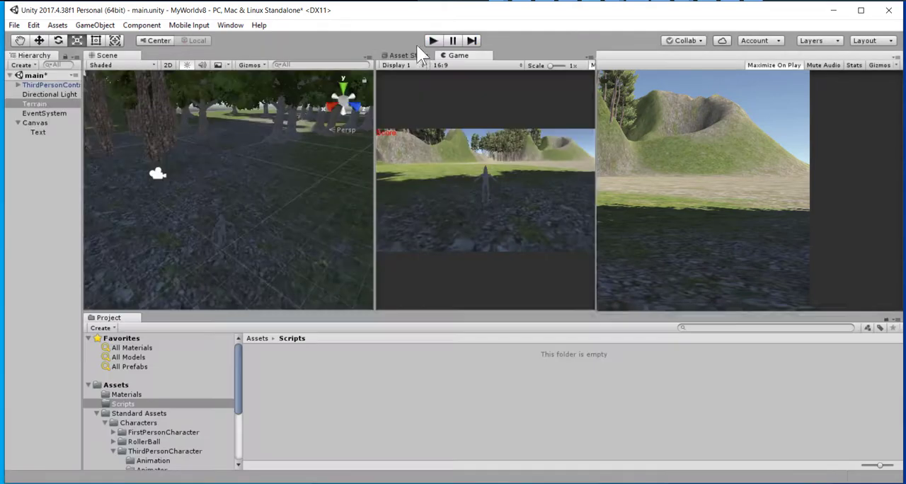
Find the score text at the canvas's top-left corner in the Scene view, with the whole terrain seen from the front.
{"action": "left_click", "coordinate": [36, 134]}
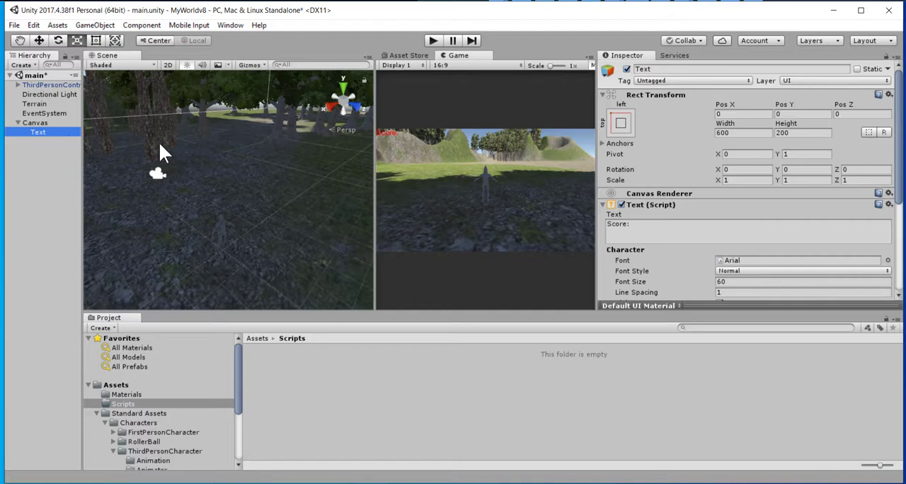
{"action": "left_click", "coordinate": [40, 41]}
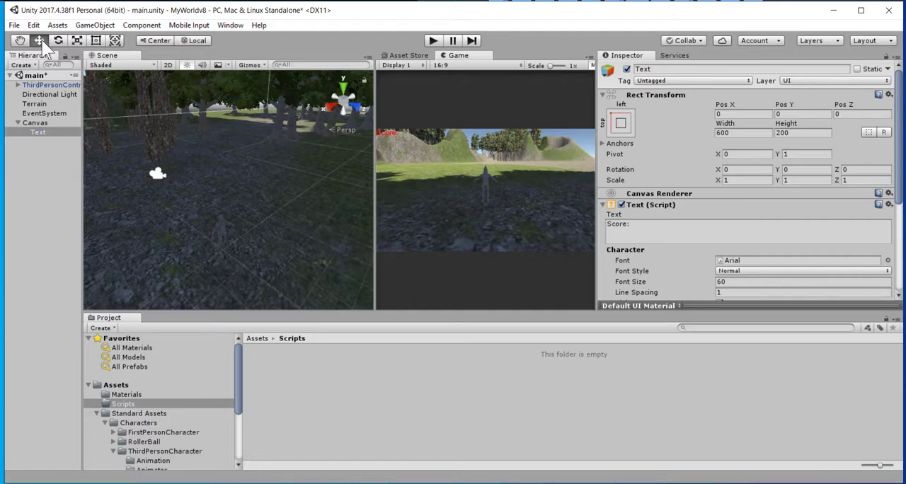
{"action": "middle_click_drag", "start_coordinate": [214, 171], "coordinate": [303, 213]}
{"action": "middle_click_drag", "start_coordinate": [184, 146], "coordinate": [222, 171]}
{"action": "scroll", "coordinate": [218, 163], "scroll_direction": "down", "scroll_amount": 5}
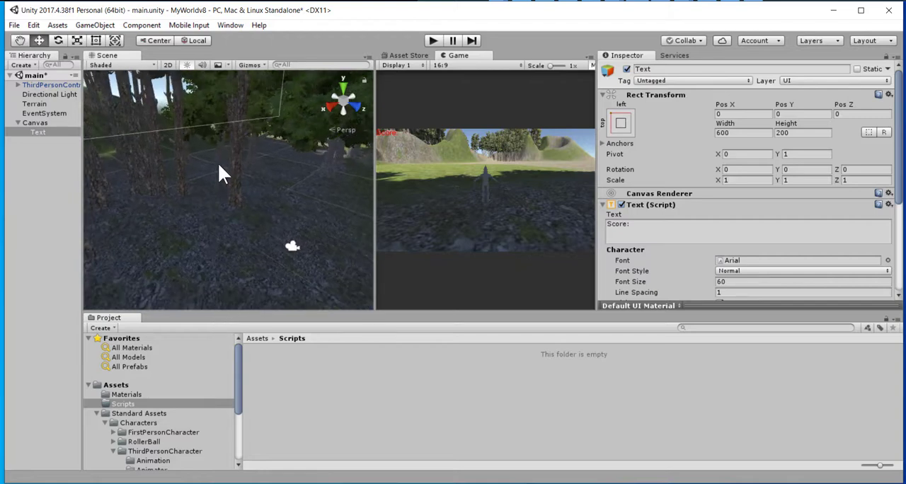
{"action": "scroll", "coordinate": [186, 148], "scroll_direction": "down", "scroll_amount": 8}
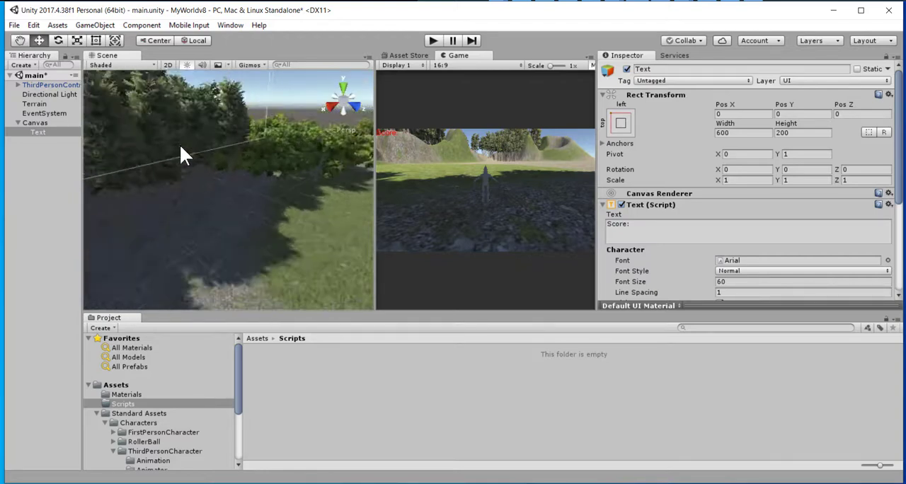
{"action": "scroll", "coordinate": [174, 145], "scroll_direction": "down", "scroll_amount": 8}
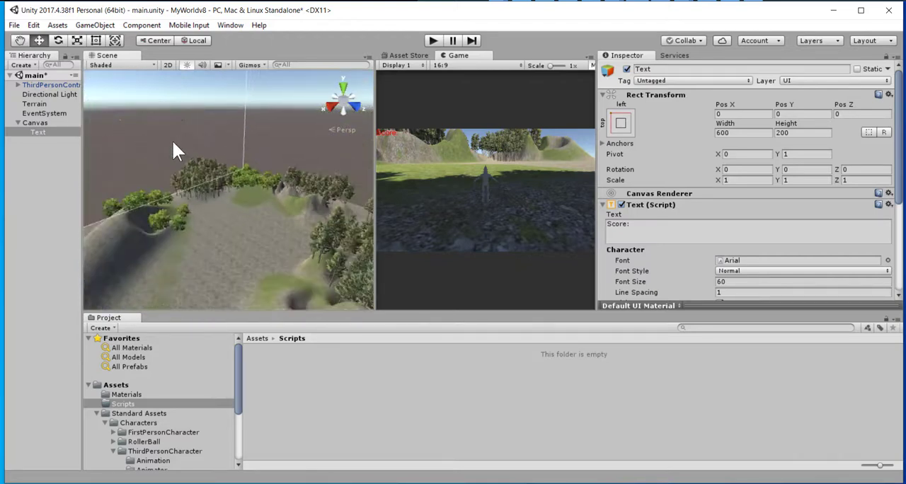
{"action": "scroll", "coordinate": [169, 136], "scroll_direction": "up", "scroll_amount": 10}
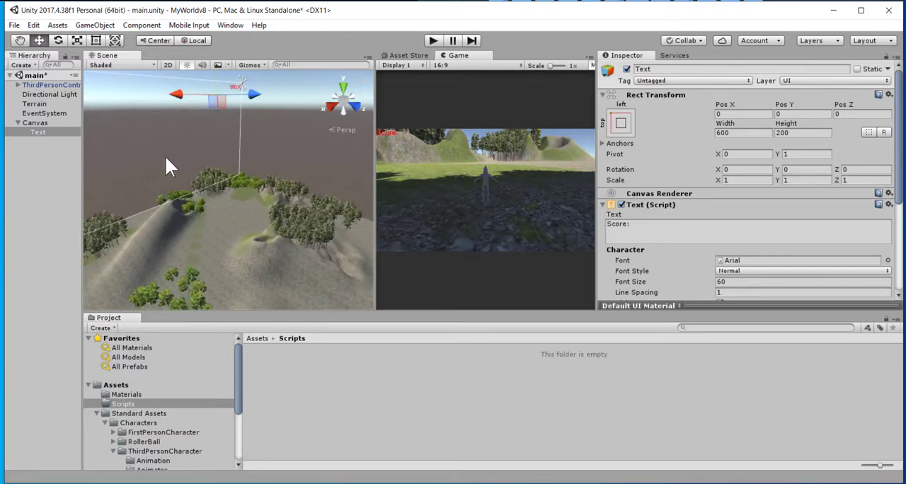
{"action": "scroll", "coordinate": [107, 160], "scroll_direction": "up", "scroll_amount": 2}
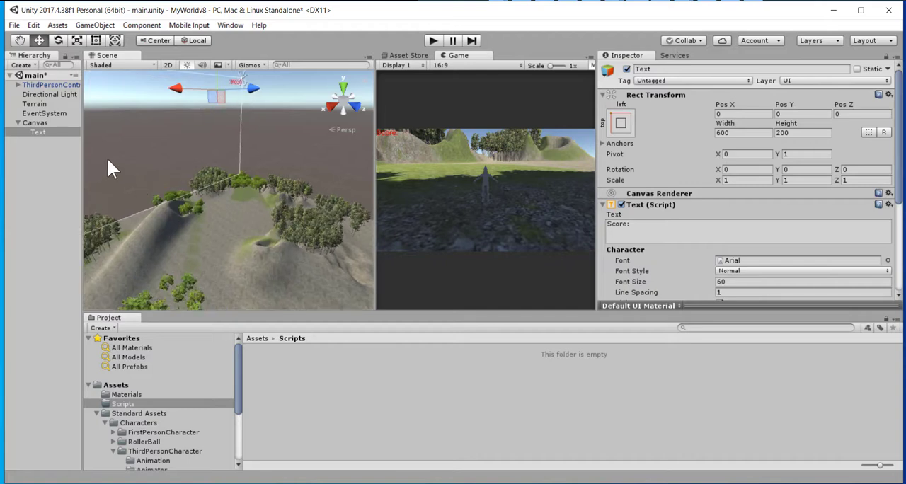
{"action": "left_click_drag", "start_coordinate": [189, 149], "coordinate": [251, 168]}
{"action": "middle_click_drag", "start_coordinate": [146, 141], "coordinate": [335, 170]}
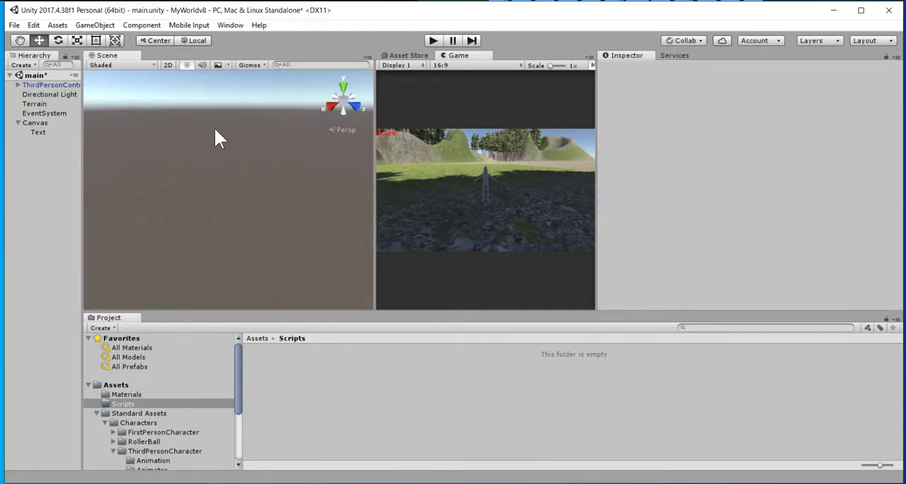
{"action": "middle_click_drag", "start_coordinate": [255, 140], "coordinate": [265, 314]}
{"action": "middle_click_drag", "start_coordinate": [277, 148], "coordinate": [245, 279]}
{"action": "right_click_drag", "start_coordinate": [289, 159], "coordinate": [66, 144]}
{"action": "right_click_drag", "start_coordinate": [354, 152], "coordinate": [334, 162]}
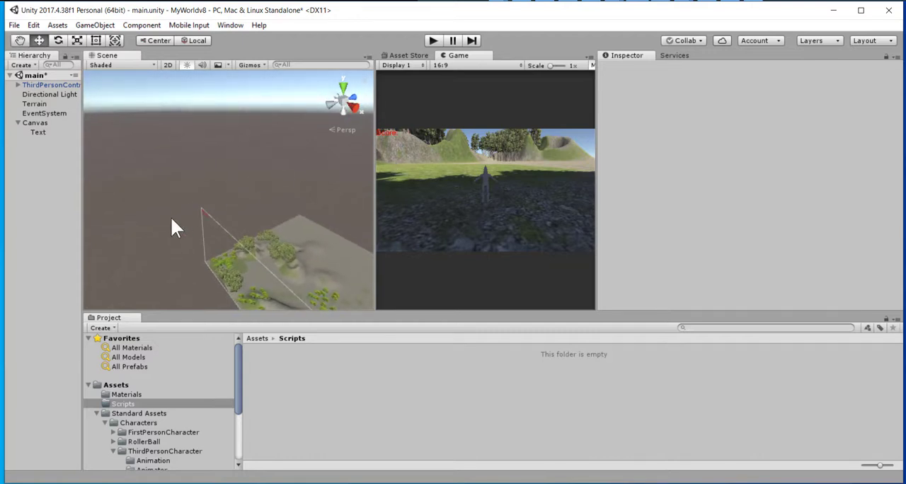
{"action": "scroll", "coordinate": [182, 216], "scroll_direction": "up", "scroll_amount": 5}
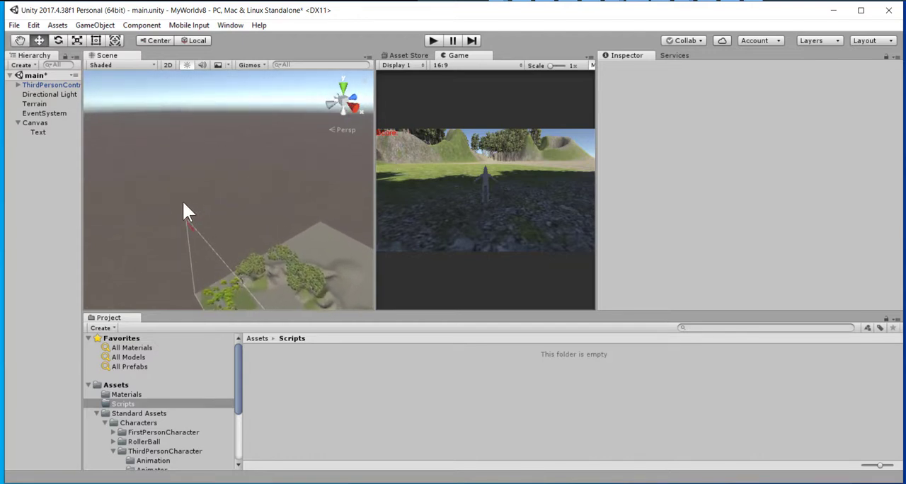
{"action": "middle_click_drag", "start_coordinate": [133, 211], "coordinate": [162, 49]}
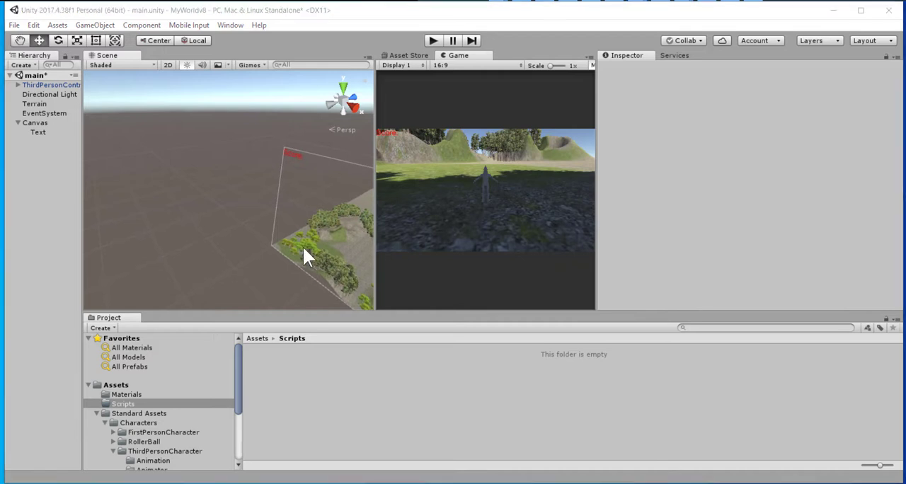
{"action": "middle_click_drag", "start_coordinate": [219, 228], "coordinate": [184, 123]}
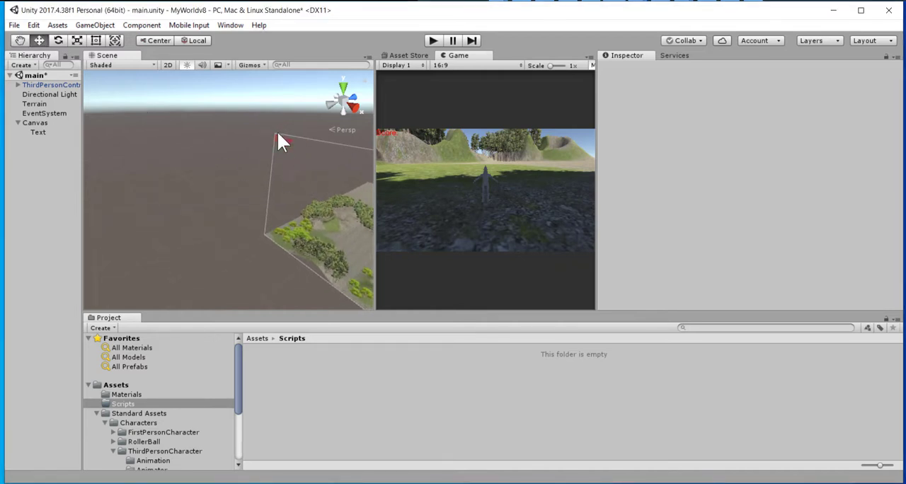
{"action": "right_click_drag", "start_coordinate": [268, 190], "coordinate": [398, 182]}
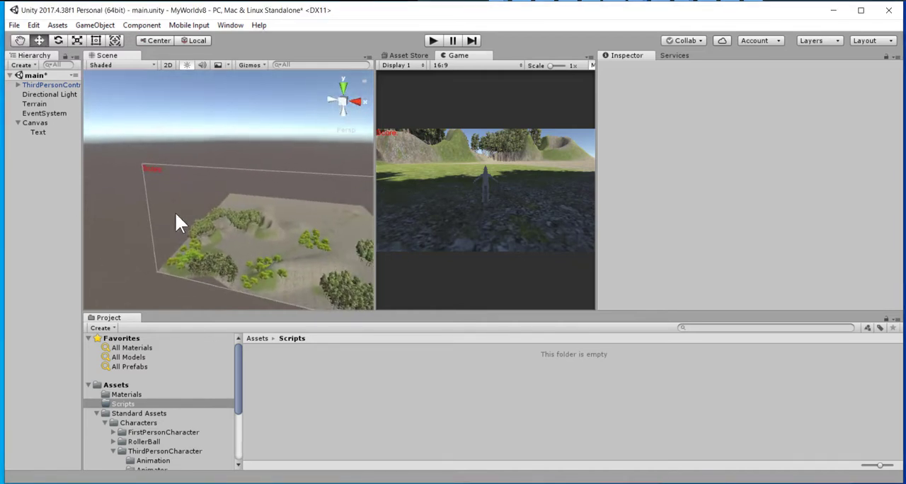
{"action": "right_click_drag", "start_coordinate": [222, 226], "coordinate": [184, 215]}
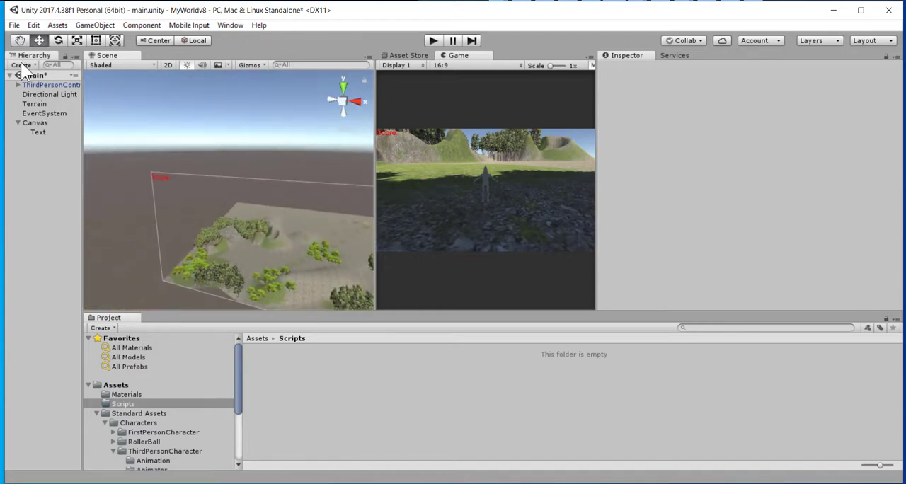
Move the score text with the Move tool towards the canvas's upper middle, to about Pos X 600 and Pos Y -23.
{"action": "left_click", "coordinate": [41, 131]}
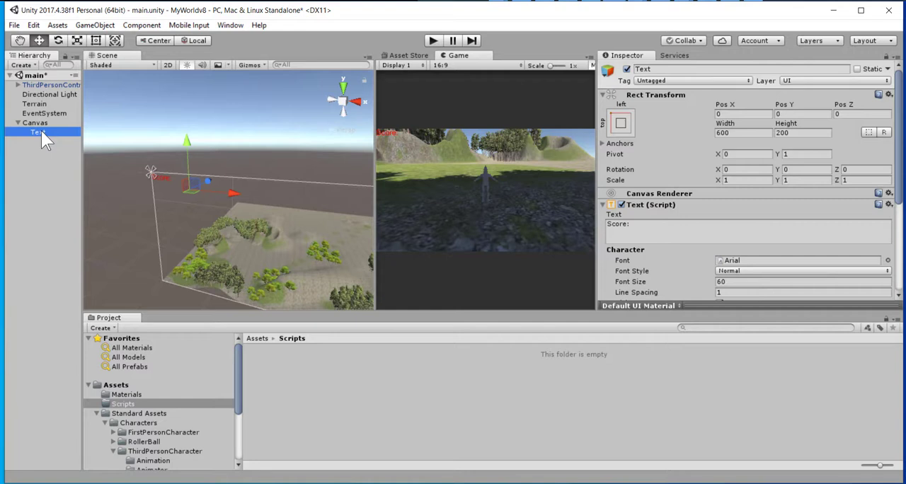
{"action": "left_click", "coordinate": [35, 40]}
{"action": "left_click_drag", "start_coordinate": [185, 138], "coordinate": [202, 180]}
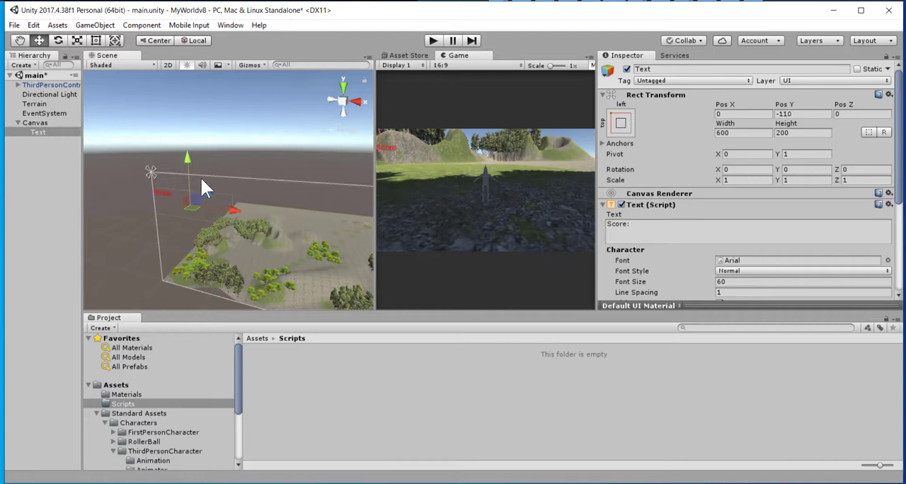
{"action": "left_click_drag", "start_coordinate": [235, 210], "coordinate": [329, 221]}
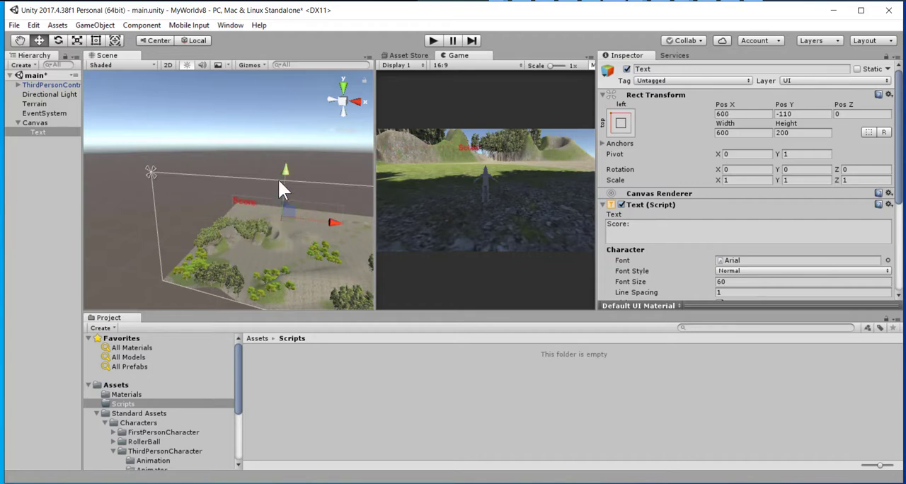
{"action": "mouse_move", "coordinate": [290, 169]}
{"action": "left_mouse_down"}
{"action": "mouse_move", "coordinate": [291, 153]}
{"action": "mouse_move", "coordinate": [290, 162]}
{"action": "left_mouse_up"}
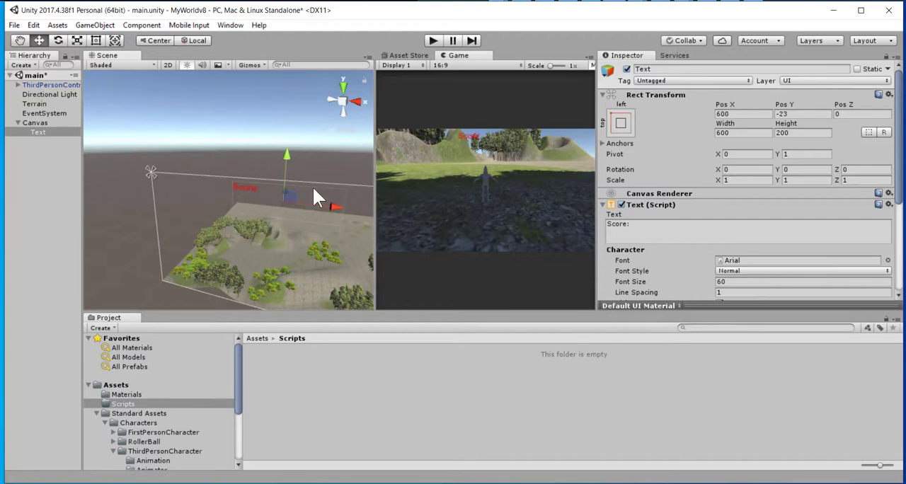
Test the score text's new placement by running the game and steering the character left and right, then stop the game.
{"action": "left_click", "coordinate": [433, 40]}
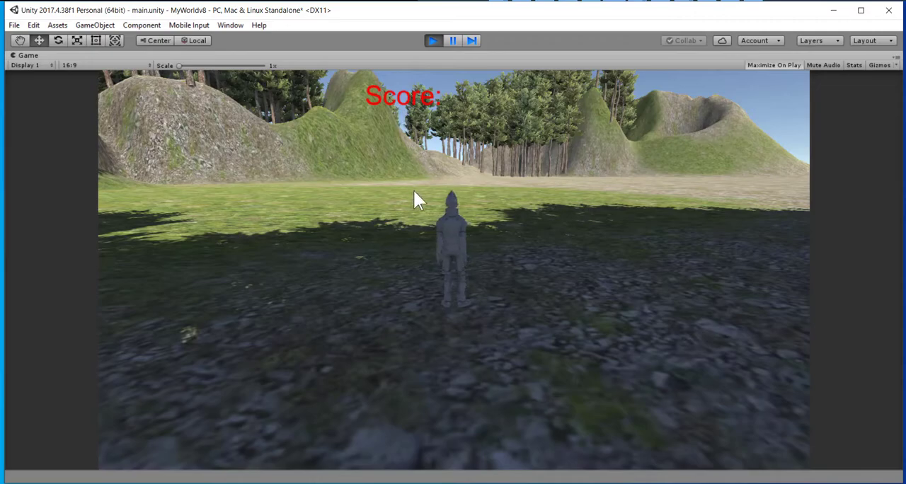
{"action": "key", "text": "Left"}
{"action": "key", "text": "Left"}
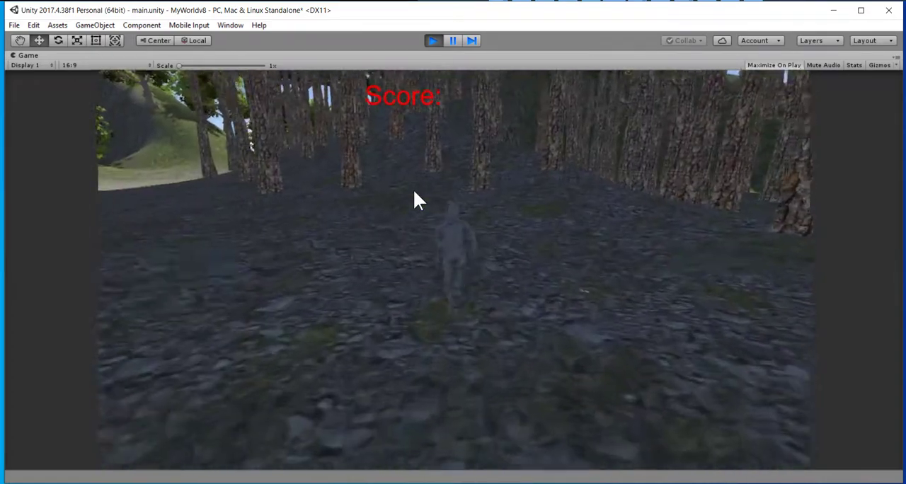
{"action": "key", "text": "Right"}
{"action": "key", "text": "Left"}
{"action": "key", "text": "Right"}
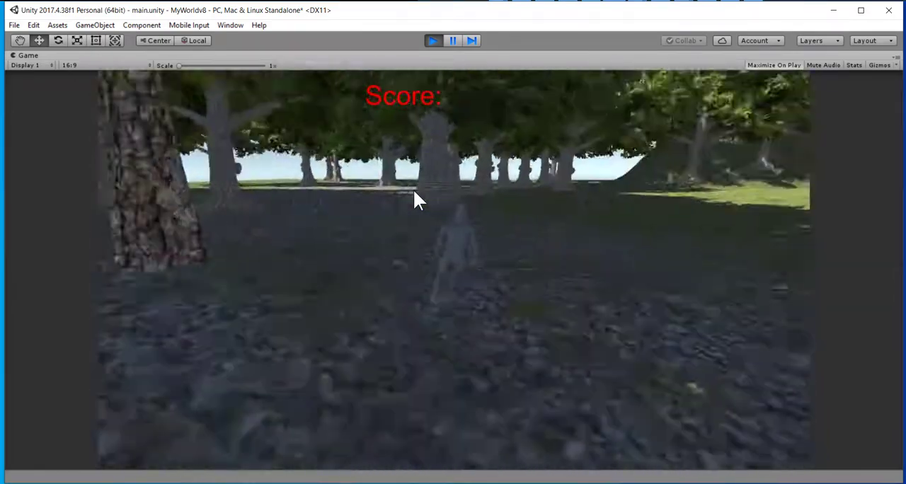
{"action": "key", "text": "Right"}
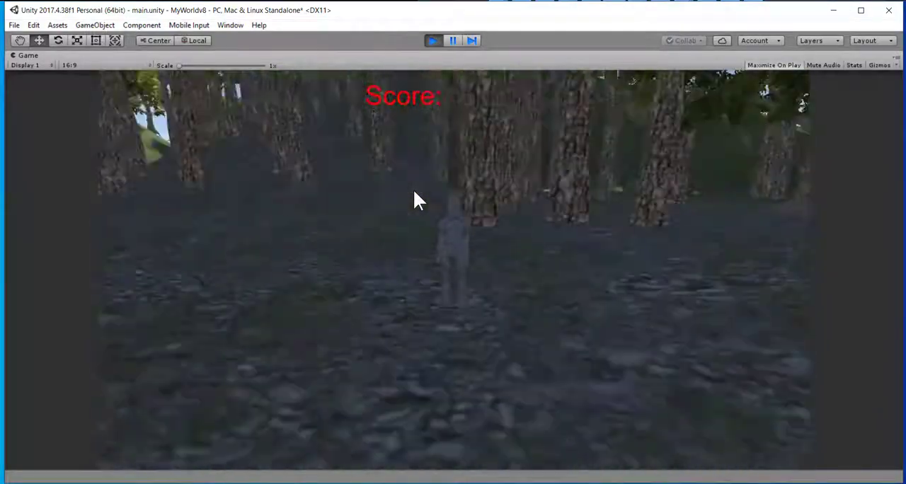
{"action": "key", "text": "Left"}
{"action": "key", "text": "Right"}
{"action": "key", "text": "Left"}
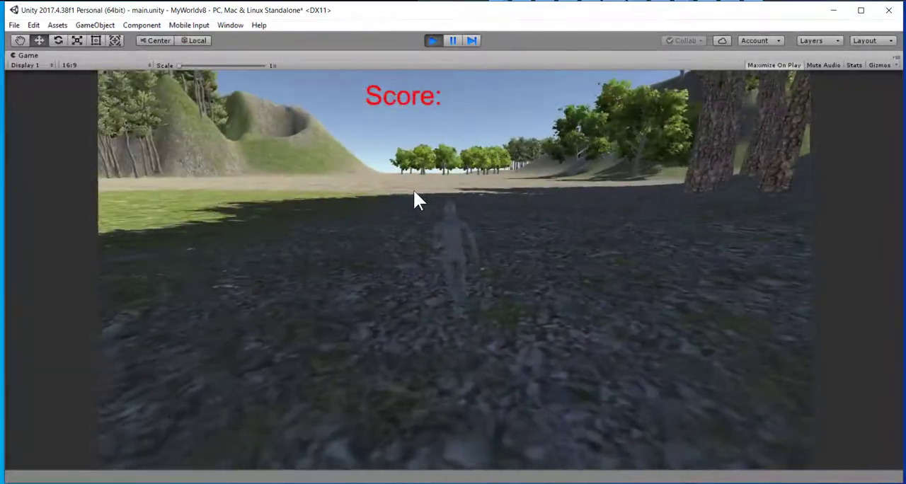
{"action": "key", "text": "Right"}
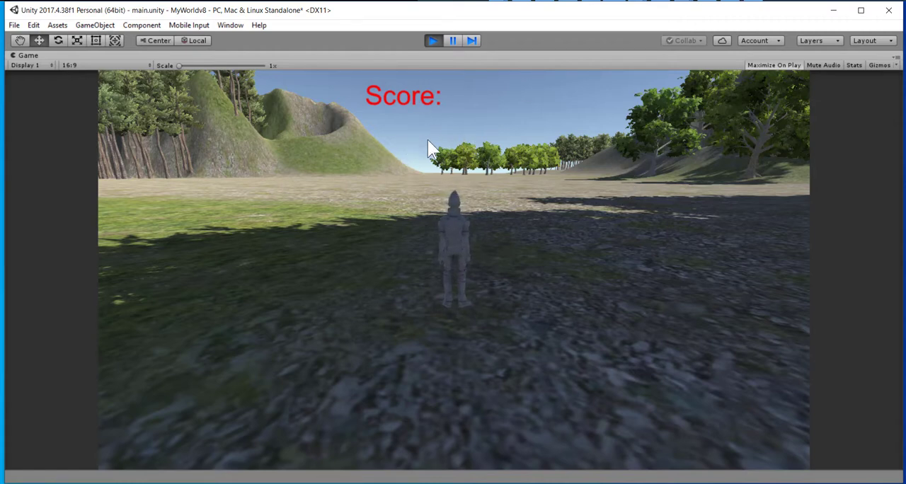
{"action": "left_click", "coordinate": [433, 43]}
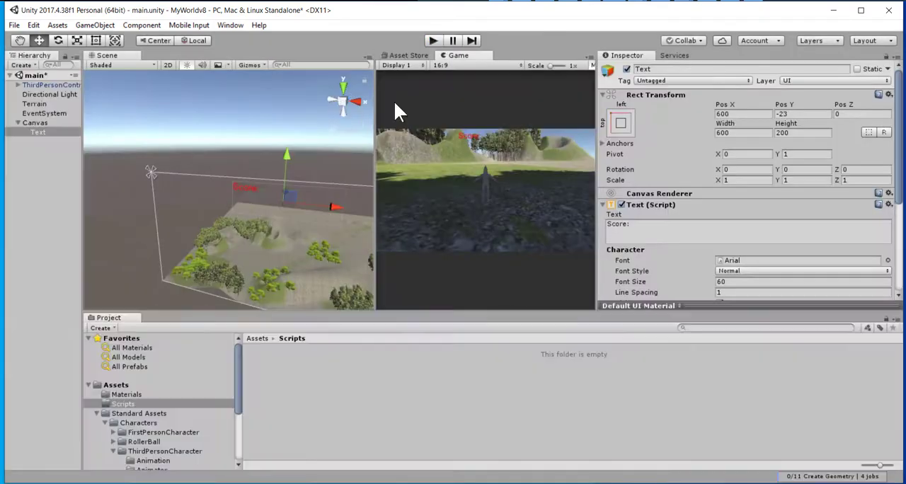